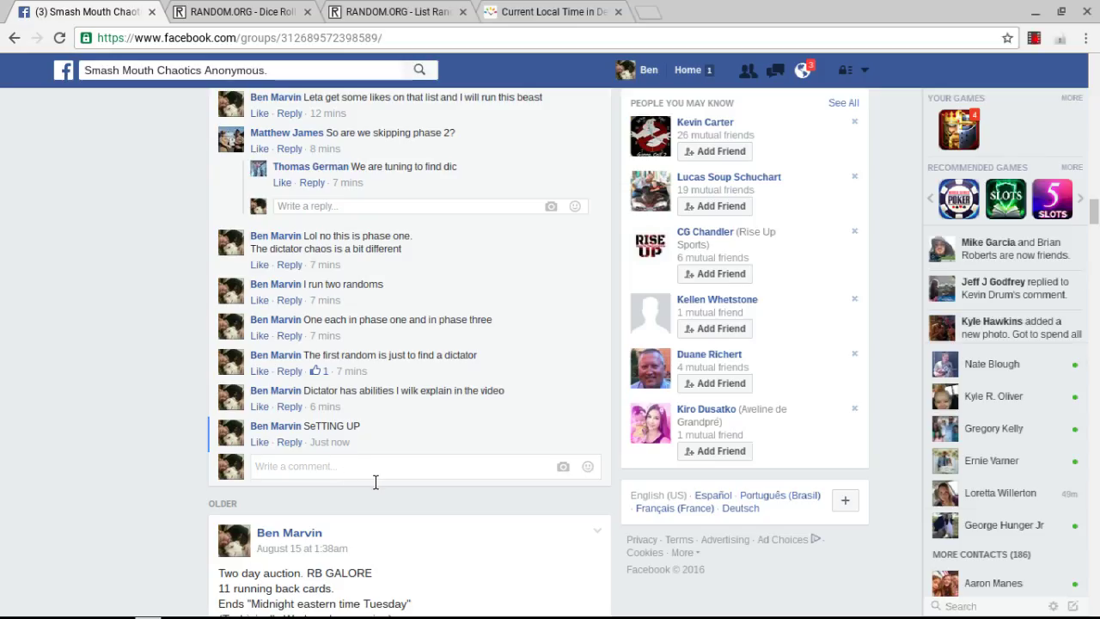
Post the comment "live" on the group post.
{"action": "type", "text": "live"}
{"action": "key", "text": "Return"}
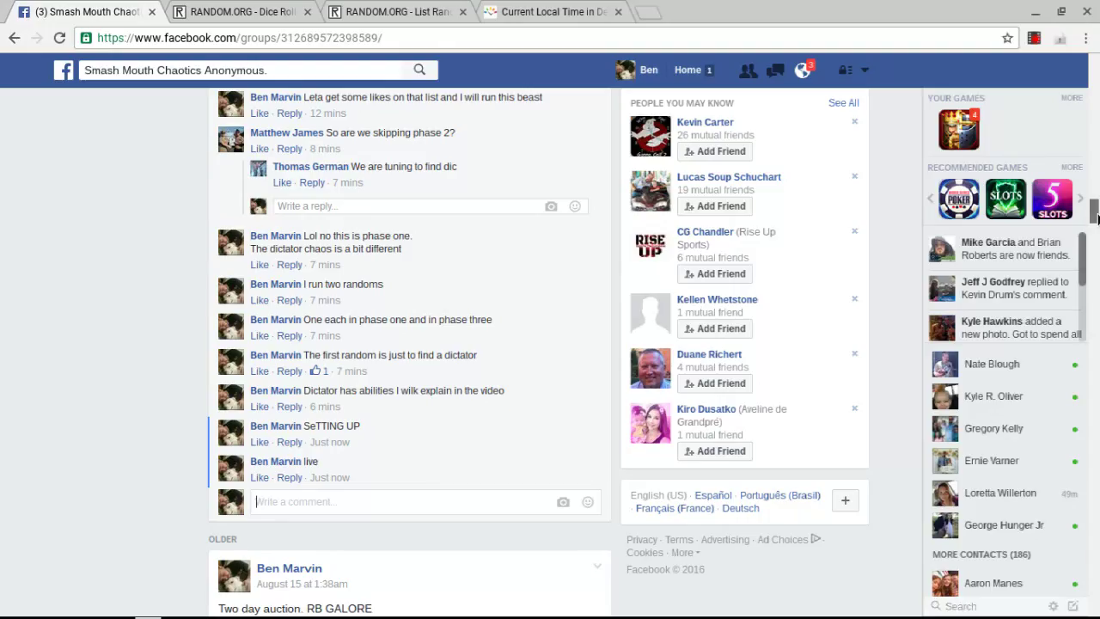
Copy the numbered participant list, entries 1 to 20, from the earlier comment and dismiss the notification popup.
{"action": "scroll", "coordinate": [1095, 202], "scroll_direction": "up", "scroll_amount": 3}
{"action": "scroll", "coordinate": [1095, 201], "scroll_direction": "up", "scroll_amount": 1}
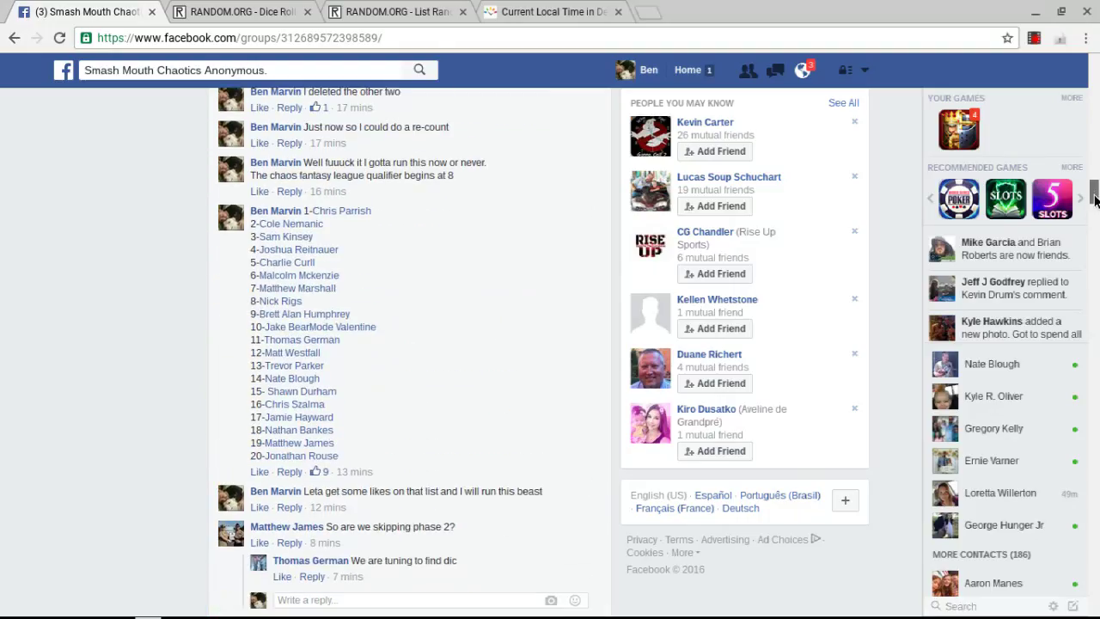
{"action": "left_click_drag", "start_coordinate": [315, 215], "coordinate": [358, 467]}
{"action": "right_click", "coordinate": [355, 411]}
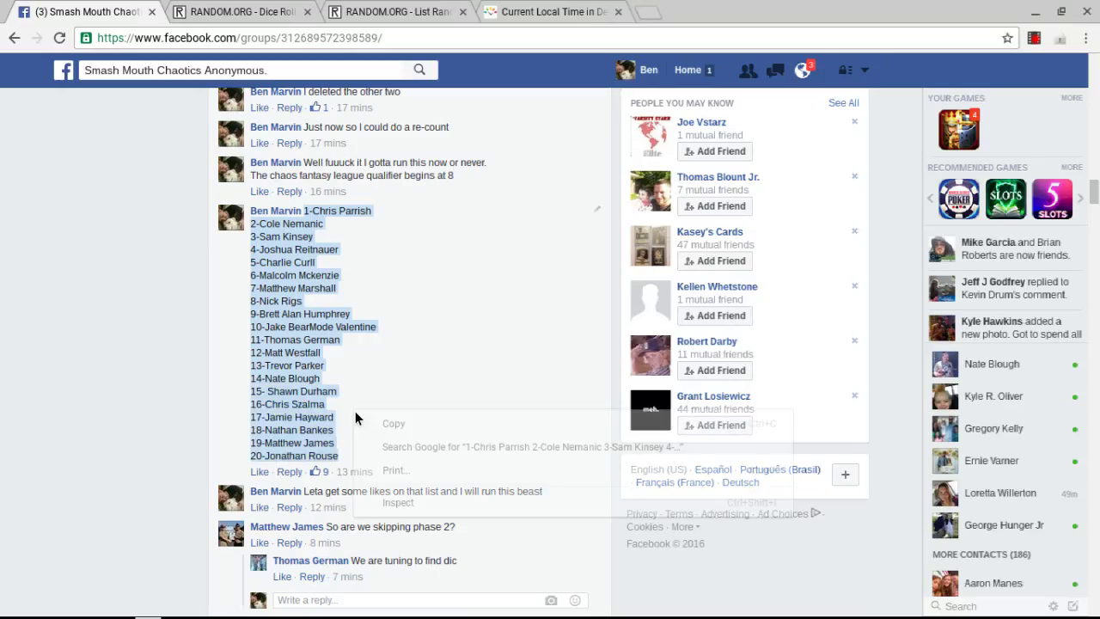
{"action": "left_click", "coordinate": [394, 419]}
{"action": "left_click", "coordinate": [401, 391]}
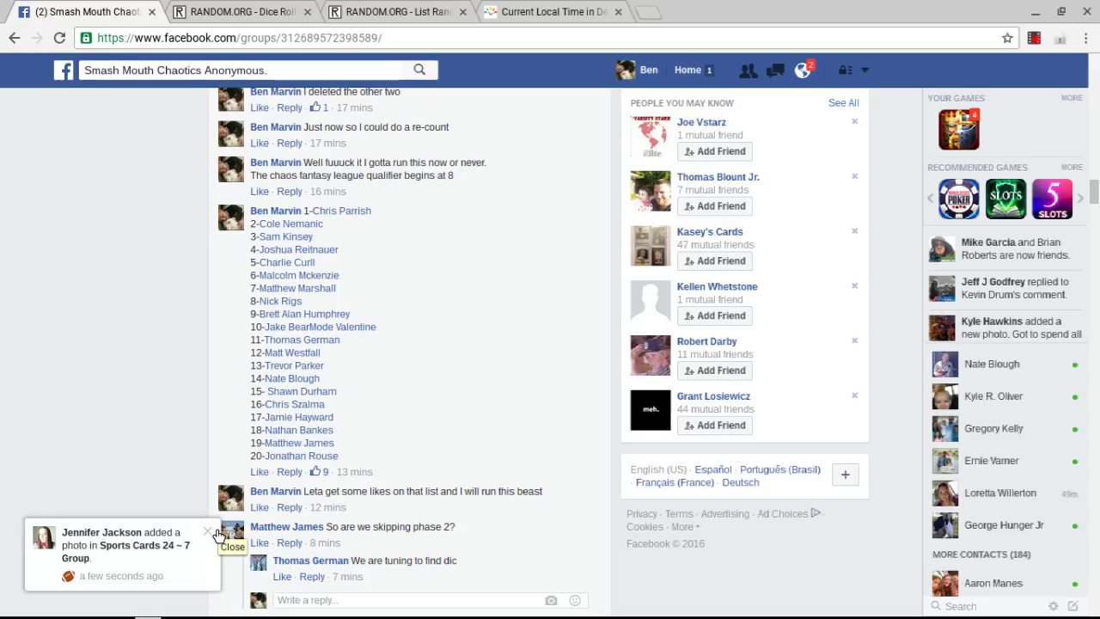
{"action": "left_click", "coordinate": [214, 532]}
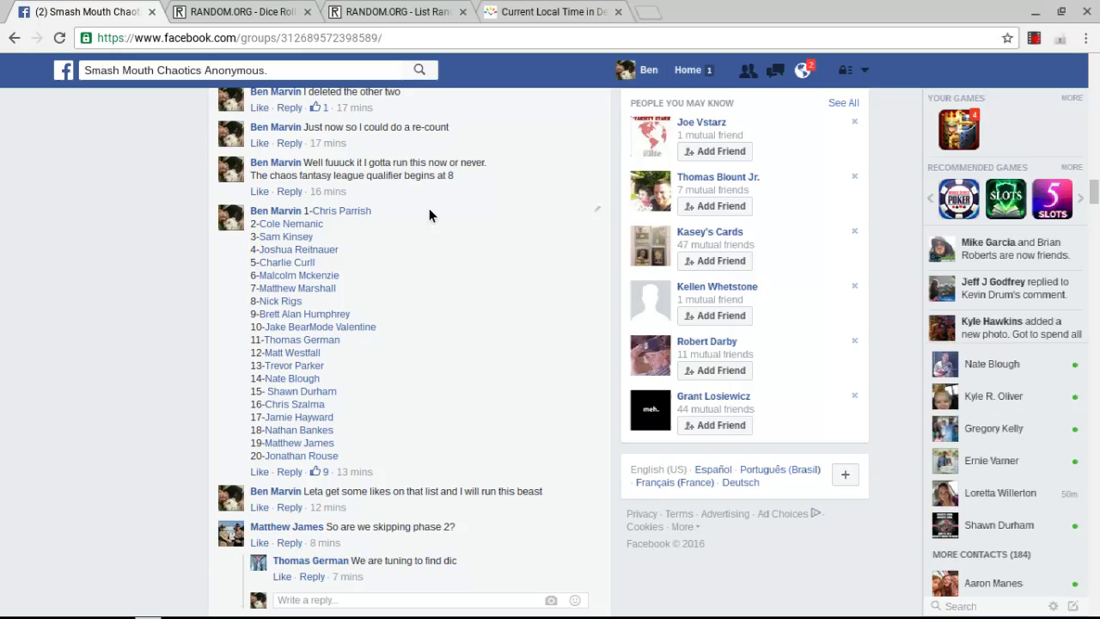
Check the Detroit local time, and paste the copied participant list into the RANDOM.ORG List Randomizer, reviewing it from first to last entry.
{"action": "left_click", "coordinate": [531, 12]}
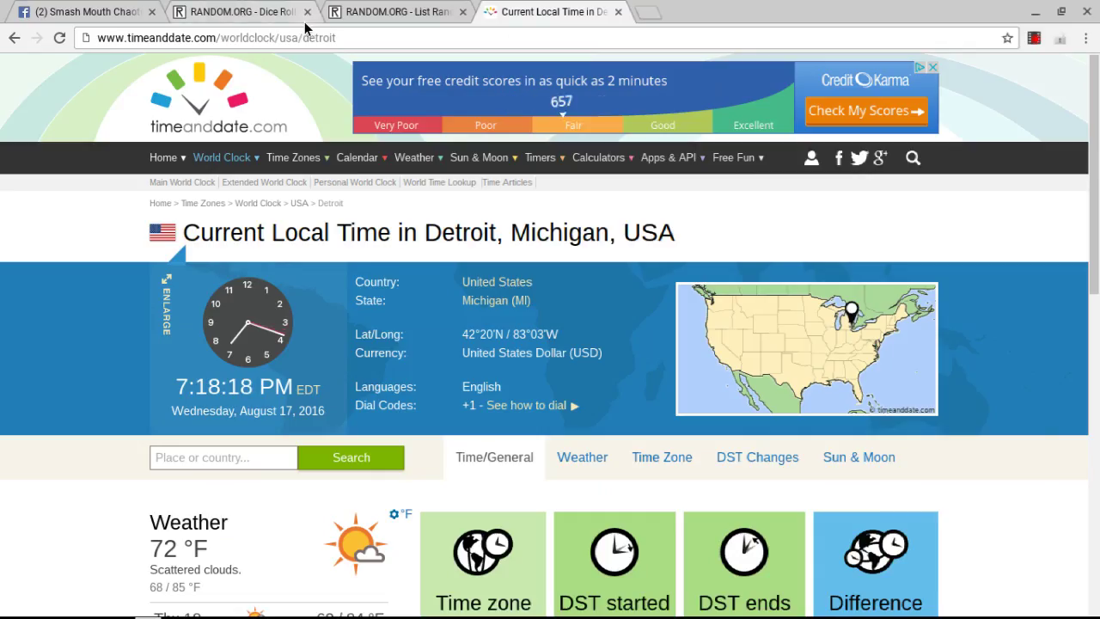
{"action": "left_click", "coordinate": [407, 15]}
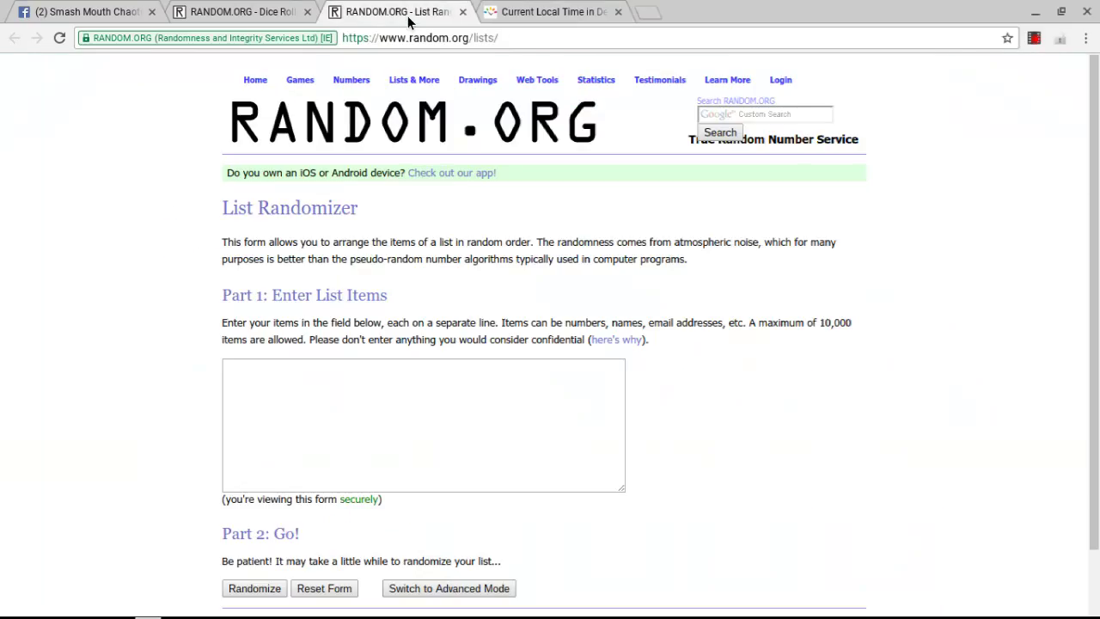
{"action": "left_click", "coordinate": [284, 404]}
{"action": "right_click", "coordinate": [290, 400]}
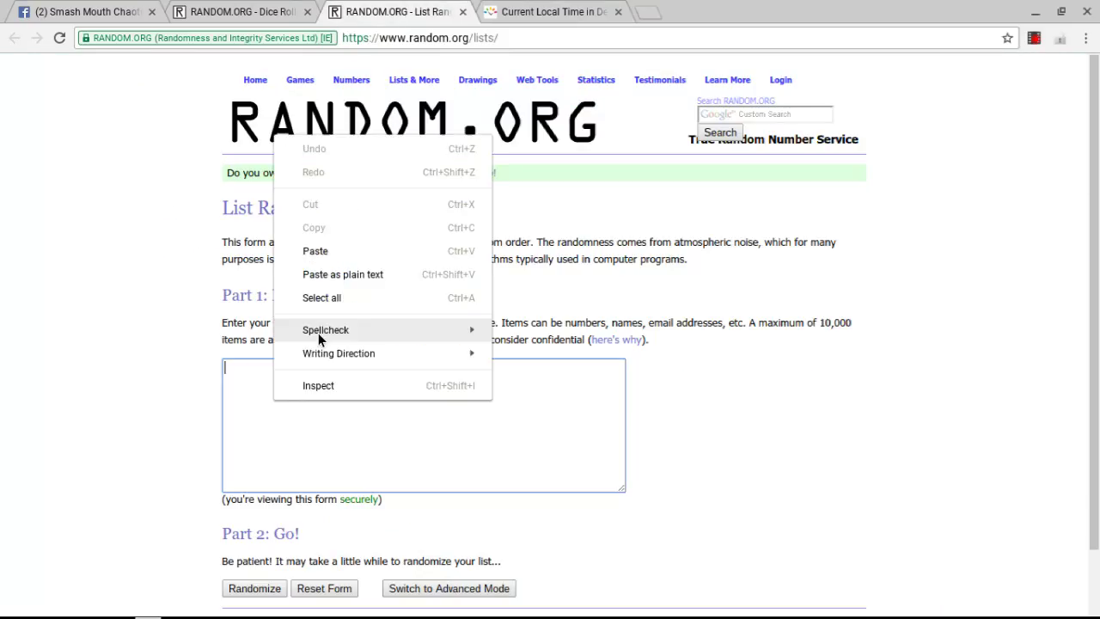
{"action": "left_click", "coordinate": [317, 249]}
{"action": "left_click_drag", "start_coordinate": [619, 436], "coordinate": [620, 378]}
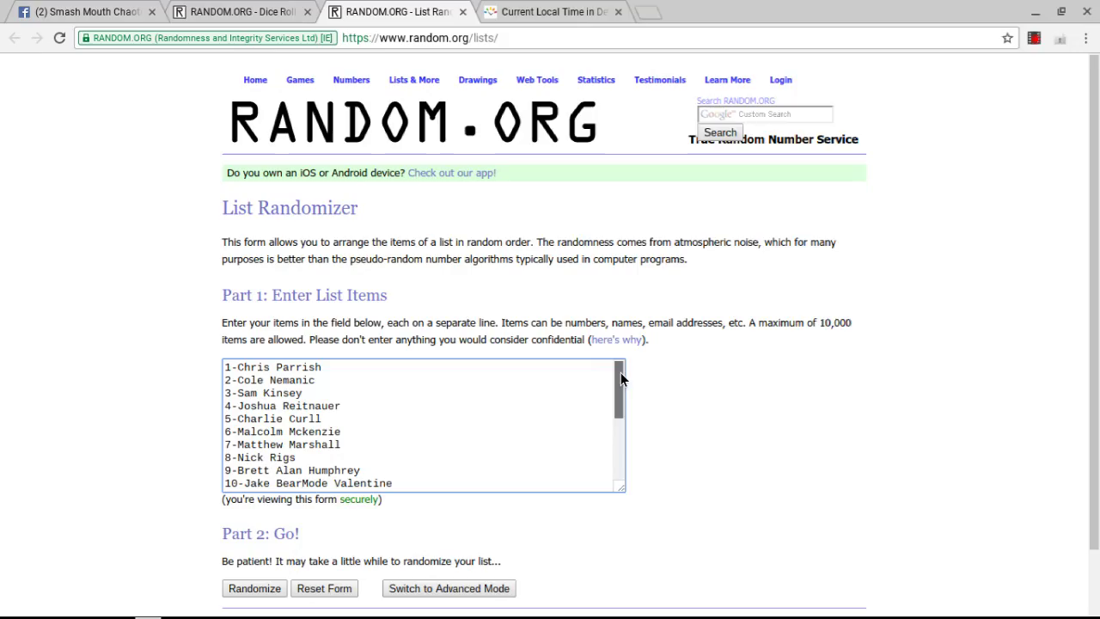
{"action": "left_click_drag", "start_coordinate": [620, 375], "coordinate": [616, 446]}
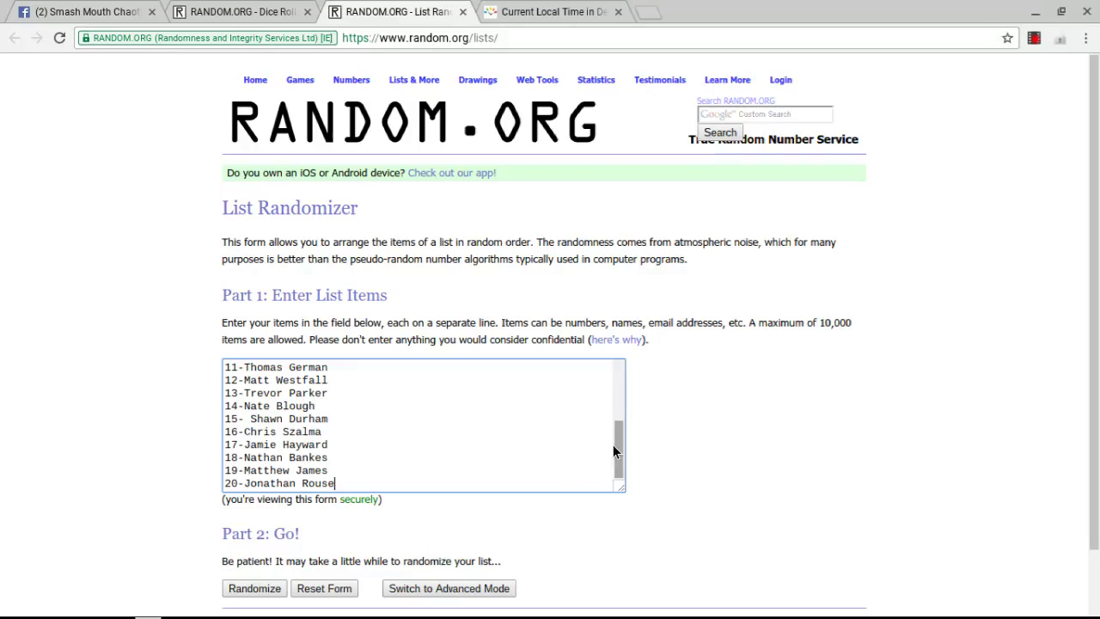
{"action": "left_click_drag", "start_coordinate": [618, 454], "coordinate": [633, 382]}
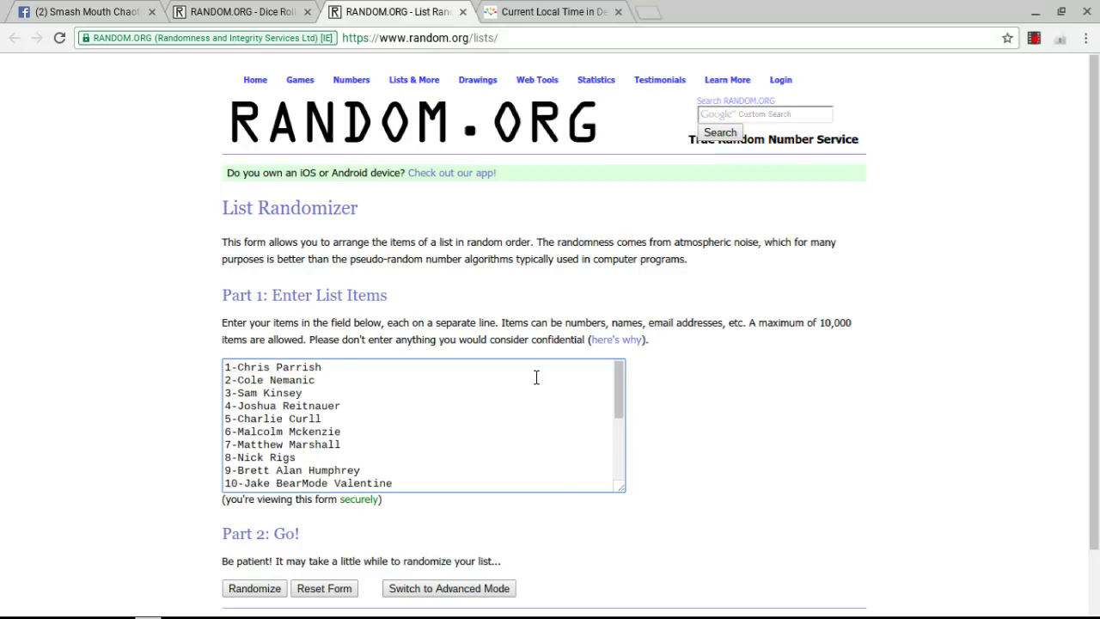
Roll 2 virtual dice in the RANDOM.ORG Dice Roller and check the roll against the Detroit local time.
{"action": "left_click", "coordinate": [255, 12]}
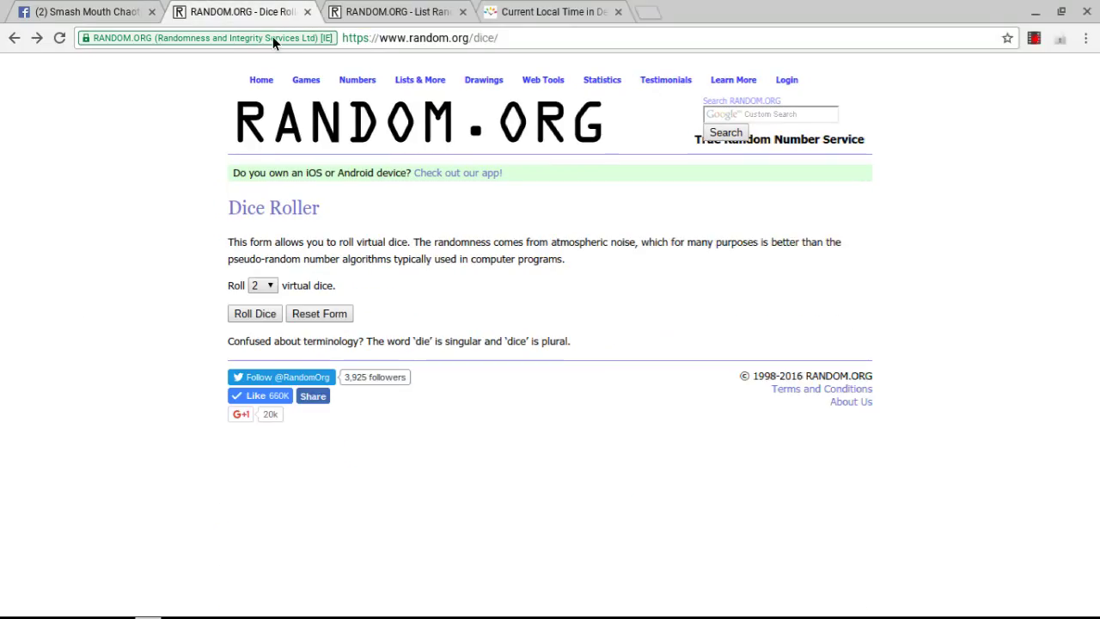
{"action": "left_click", "coordinate": [248, 314]}
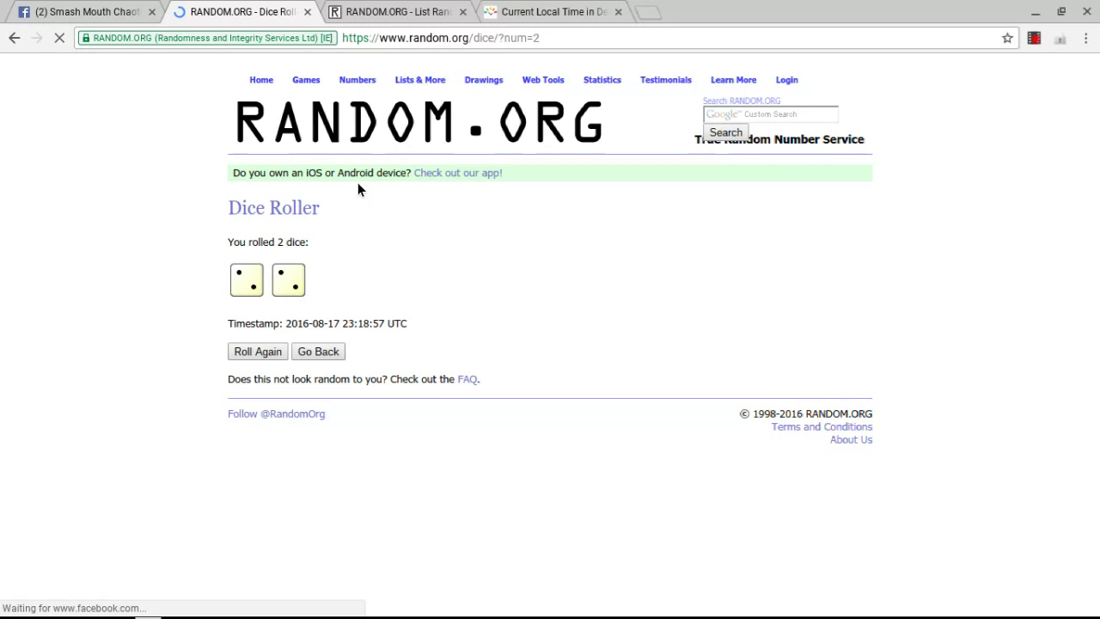
{"action": "left_click", "coordinate": [541, 12]}
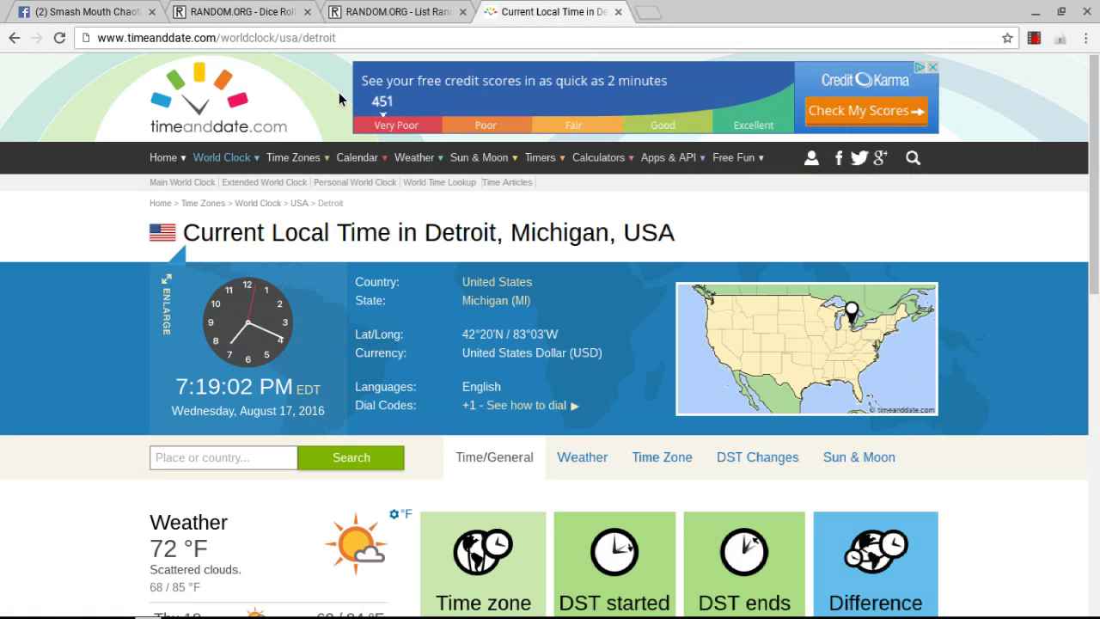
{"action": "left_click", "coordinate": [232, 14]}
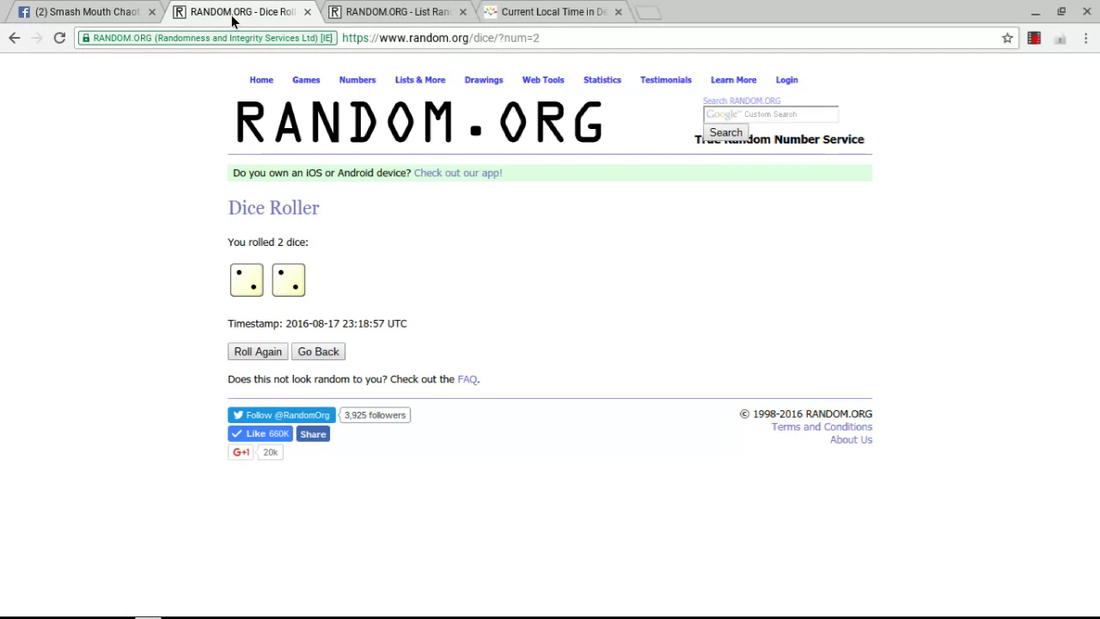
{"action": "left_click", "coordinate": [540, 12]}
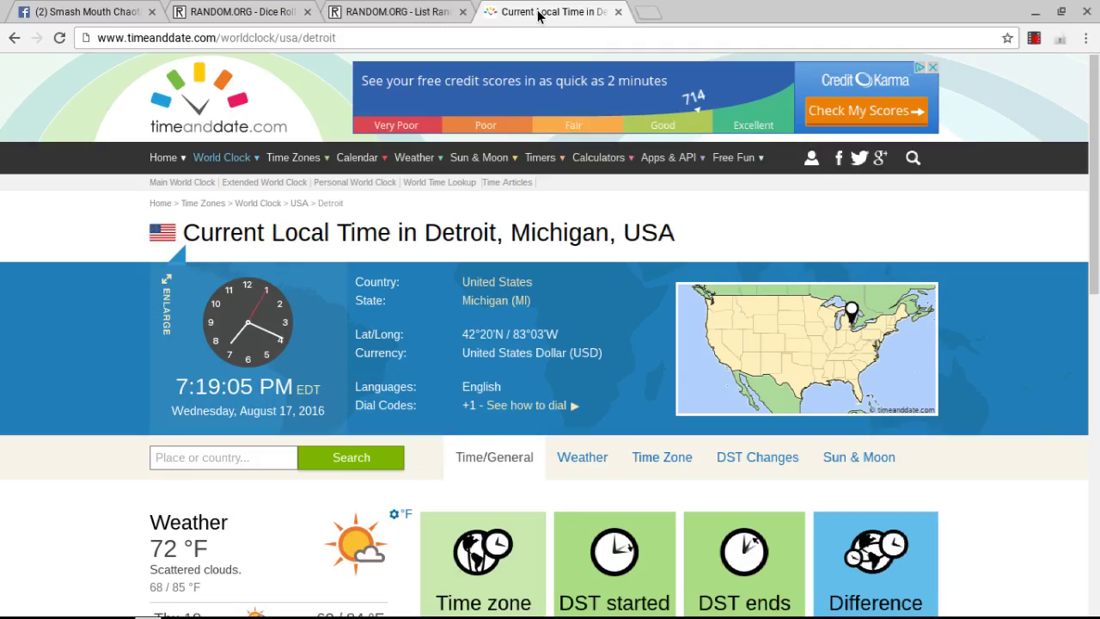
Randomize the participant list three times in the List Randomizer.
{"action": "left_click", "coordinate": [385, 13]}
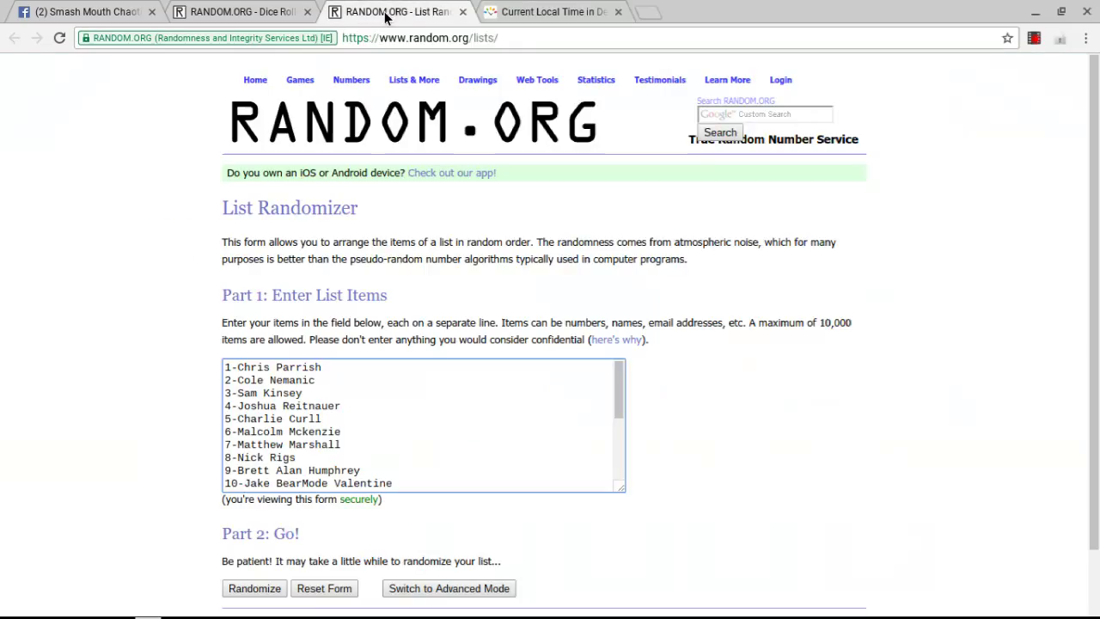
{"action": "left_click", "coordinate": [243, 591]}
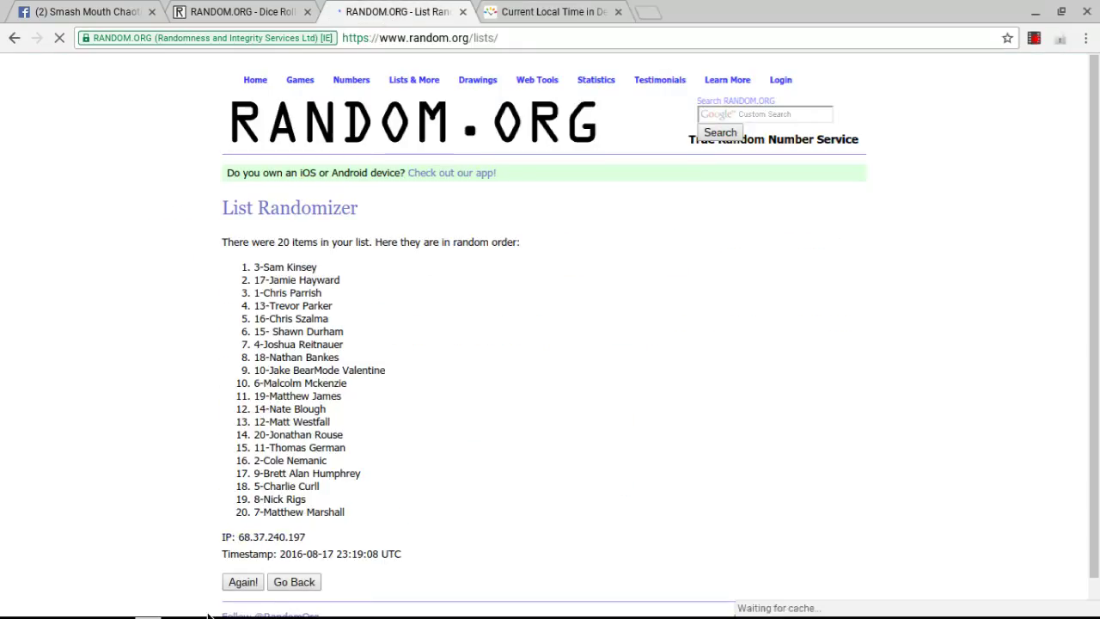
{"action": "left_click", "coordinate": [240, 585]}
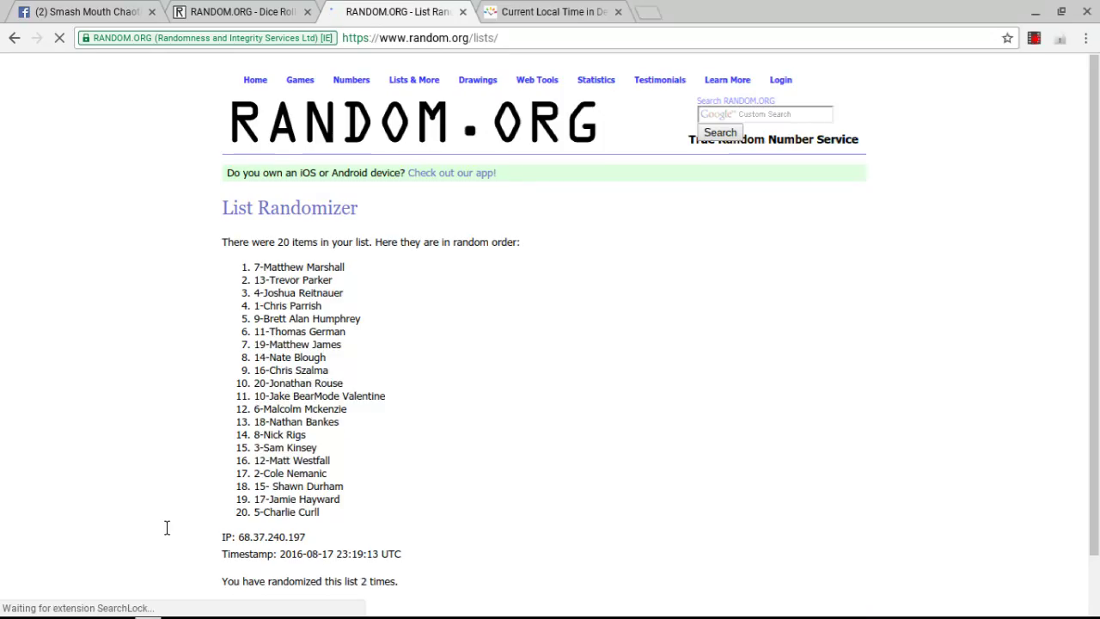
{"action": "scroll", "coordinate": [607, 421], "scroll_direction": "down", "scroll_amount": 2}
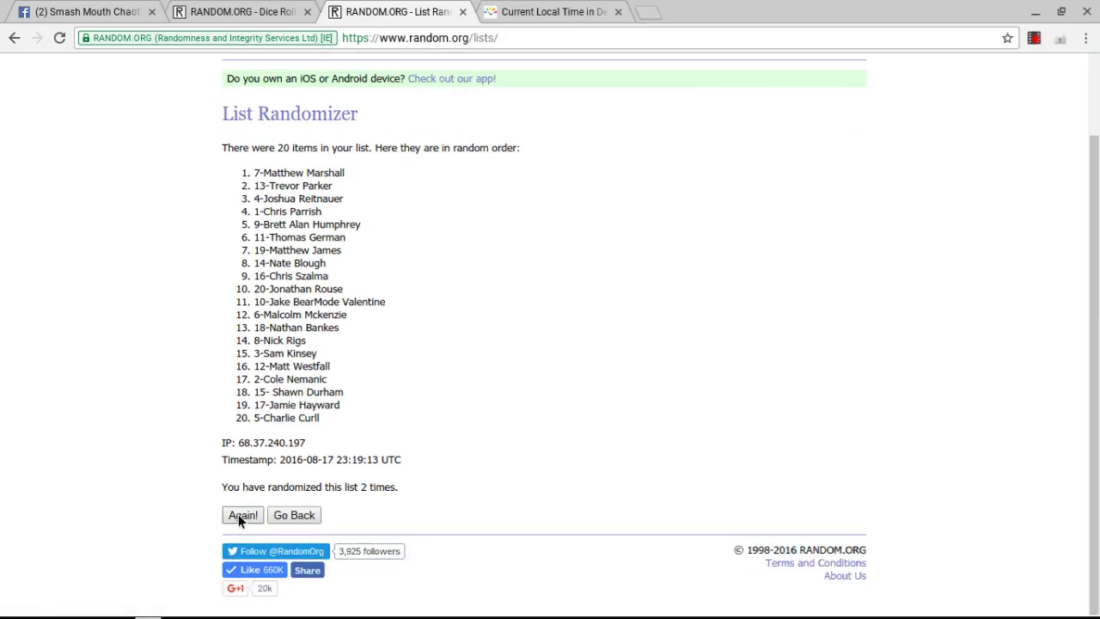
{"action": "left_click", "coordinate": [240, 516]}
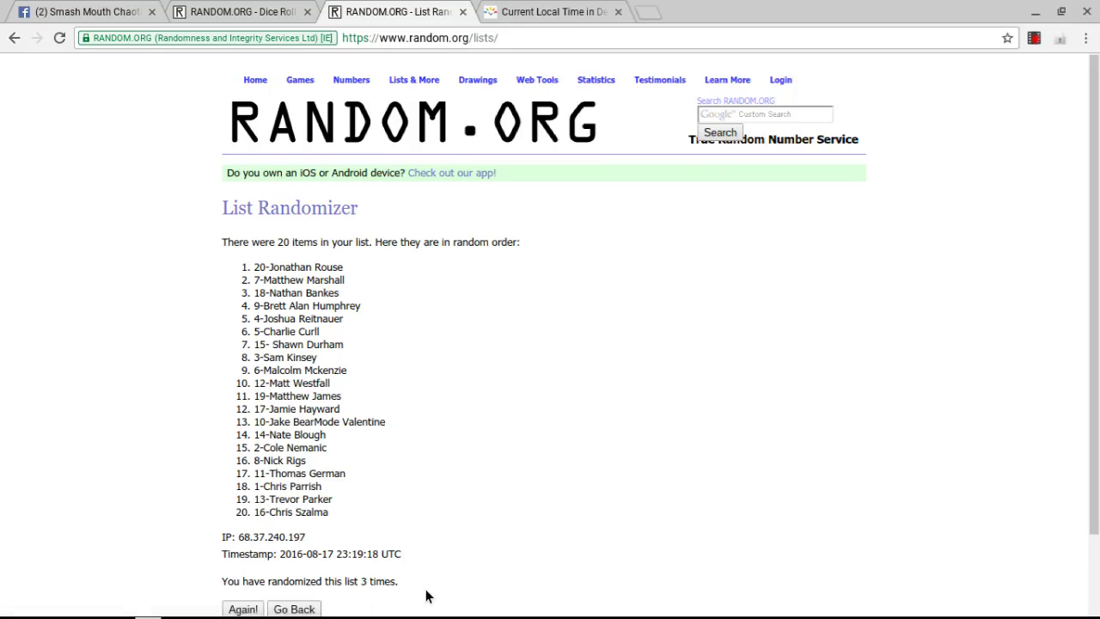
Recheck the dice roll and its timestamp against the current Detroit time before the final randomization.
{"action": "left_click", "coordinate": [249, 12]}
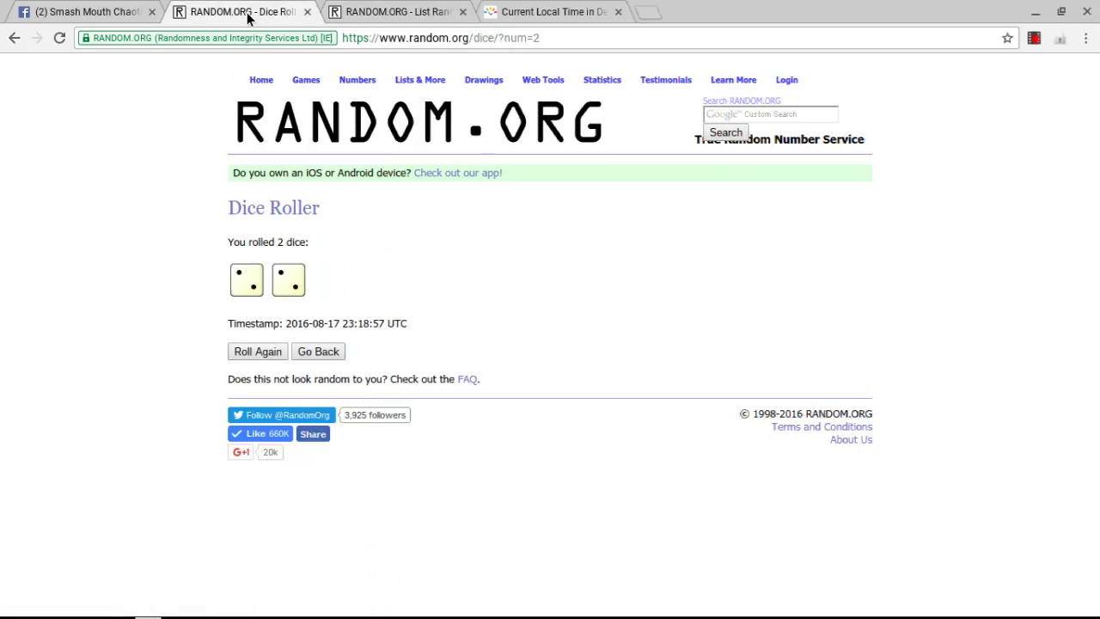
{"action": "left_click", "coordinate": [574, 12]}
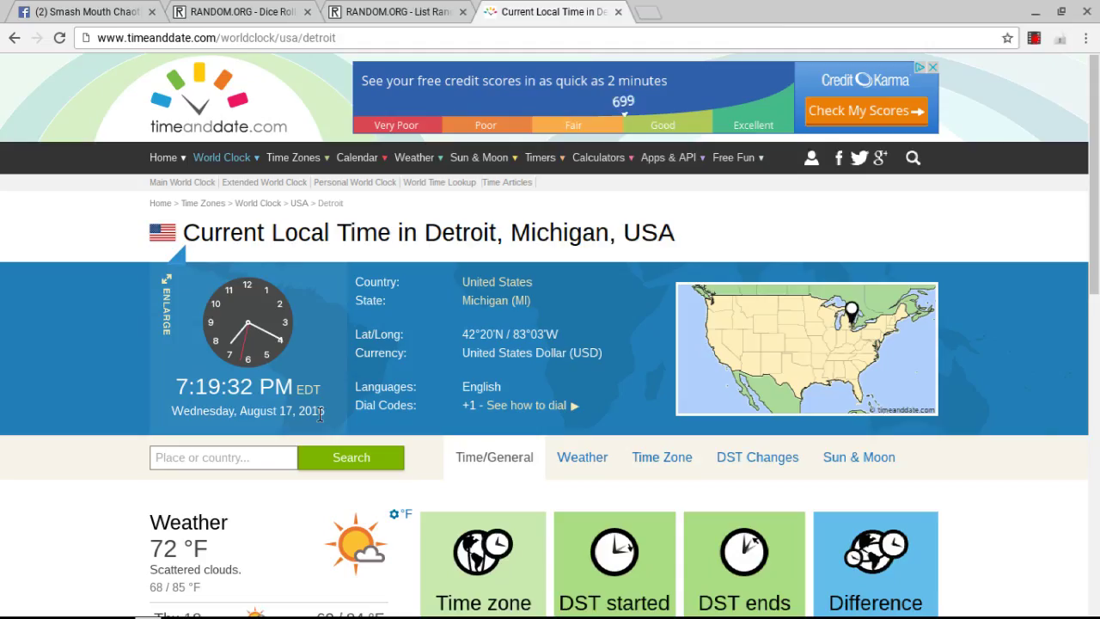
{"action": "left_click", "coordinate": [258, 12]}
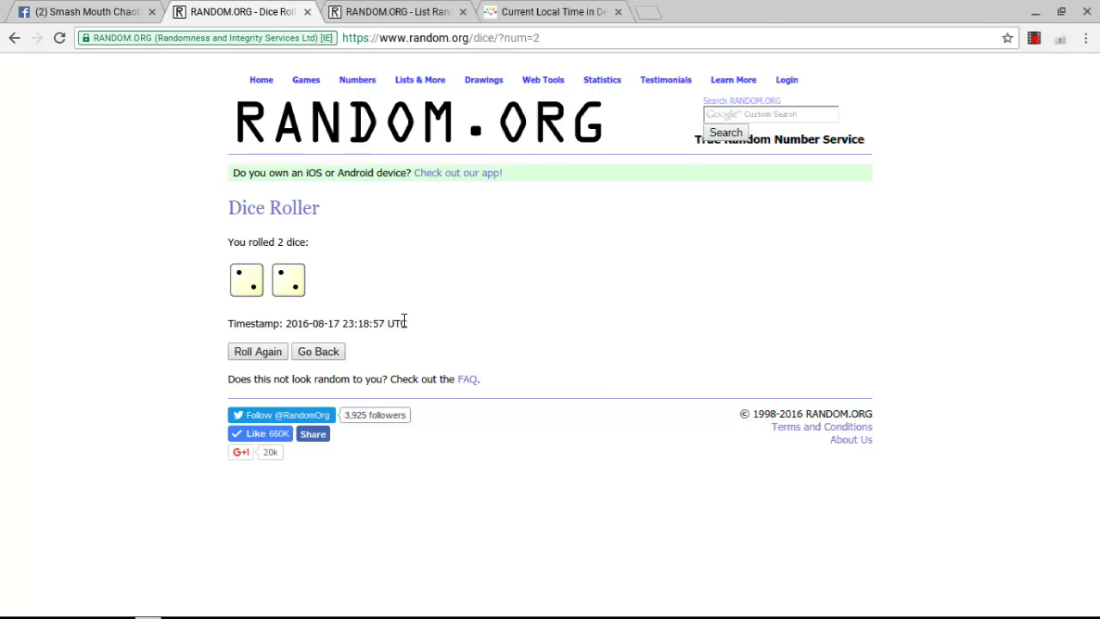
{"action": "left_click", "coordinate": [571, 13]}
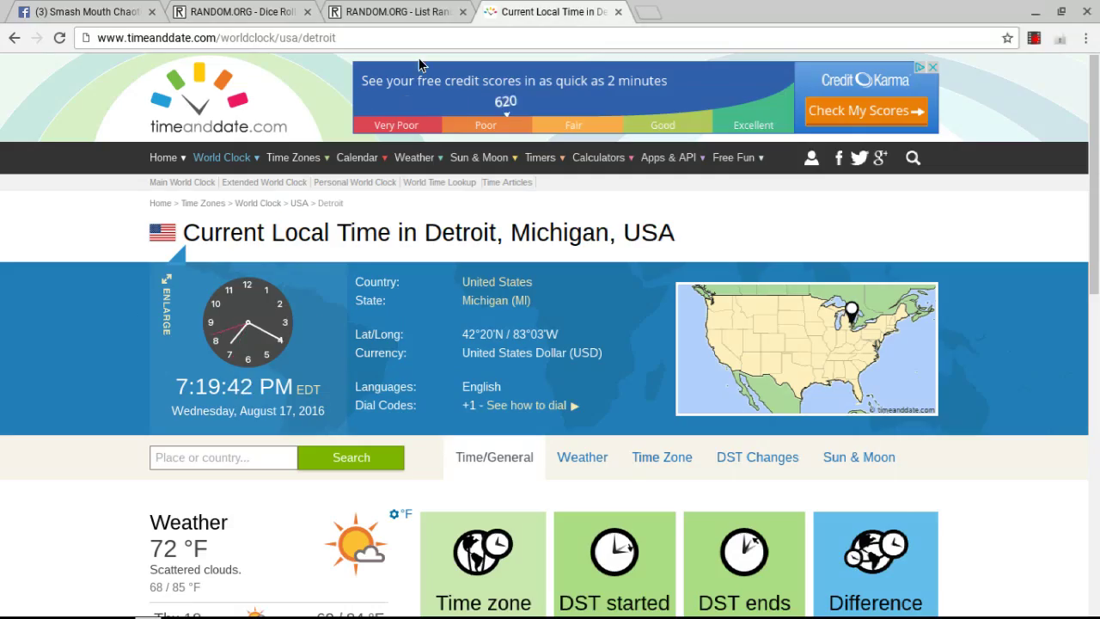
Randomize the participant list a fourth time for the final order.
{"action": "left_click", "coordinate": [409, 16]}
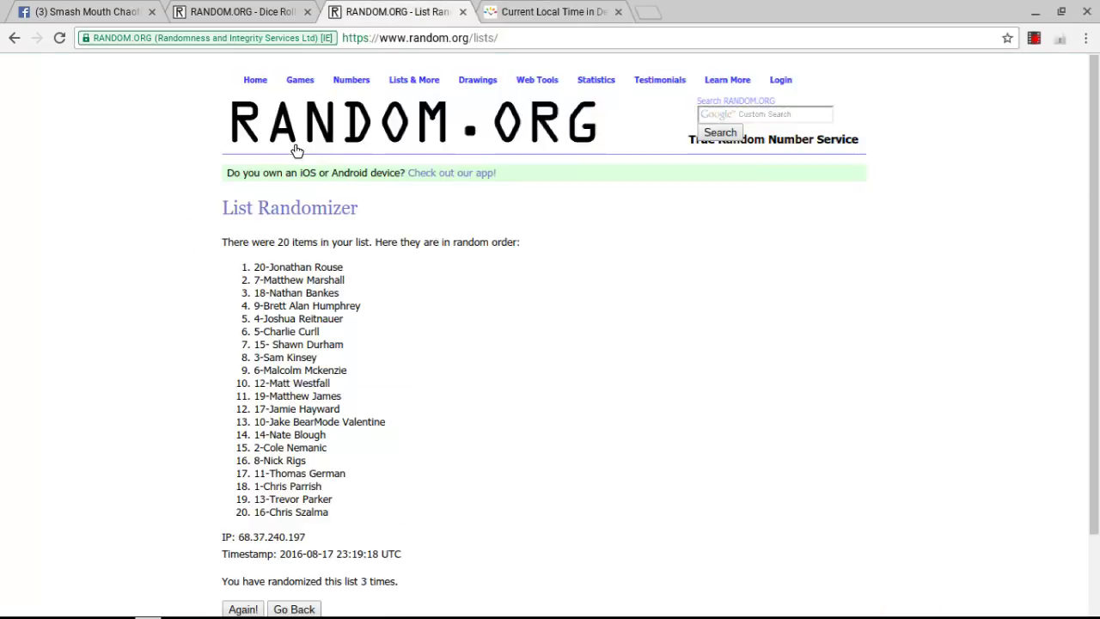
{"action": "scroll", "coordinate": [1098, 128], "scroll_direction": "down", "scroll_amount": 1}
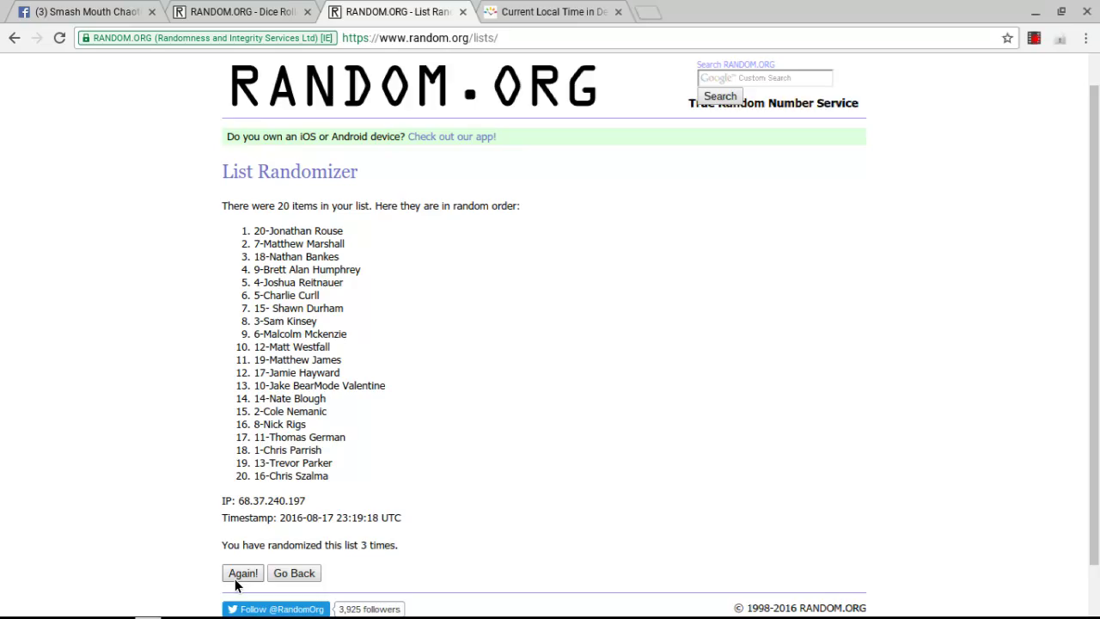
{"action": "left_click", "coordinate": [241, 574]}
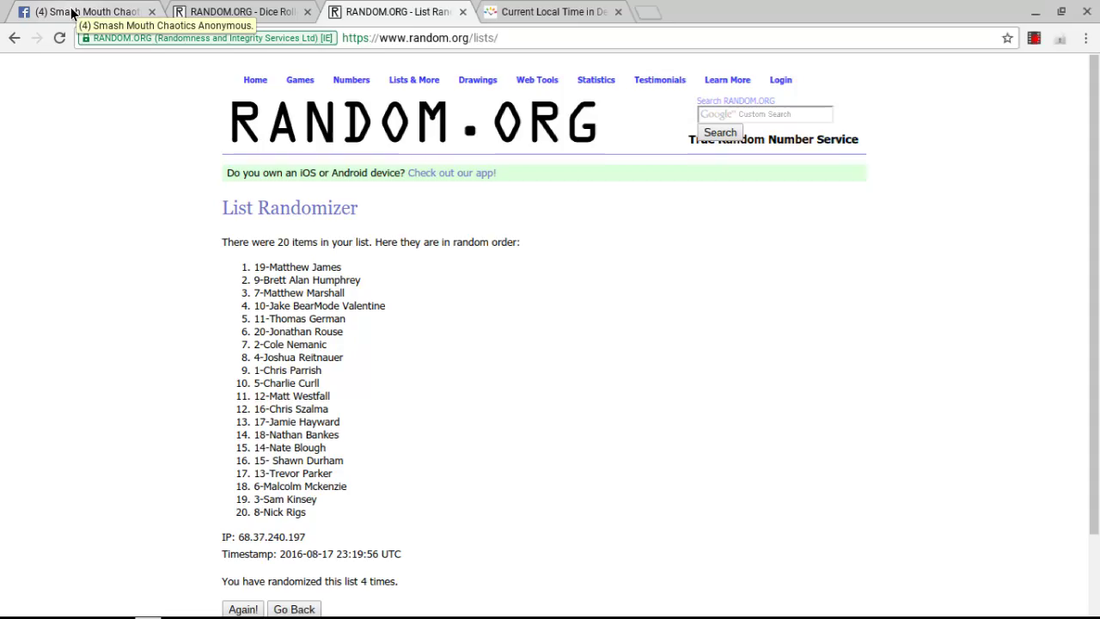
Return to the Facebook group post and add the comment "done" at the end of its thread.
{"action": "left_click", "coordinate": [73, 12]}
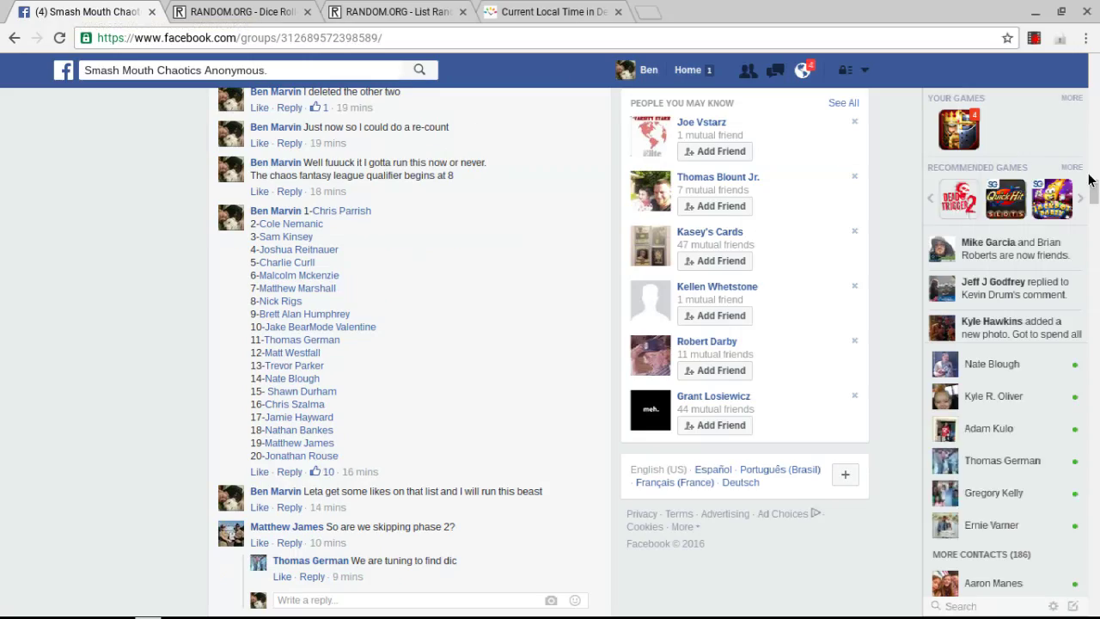
{"action": "scroll", "coordinate": [409, 352], "scroll_direction": "down", "scroll_amount": 10}
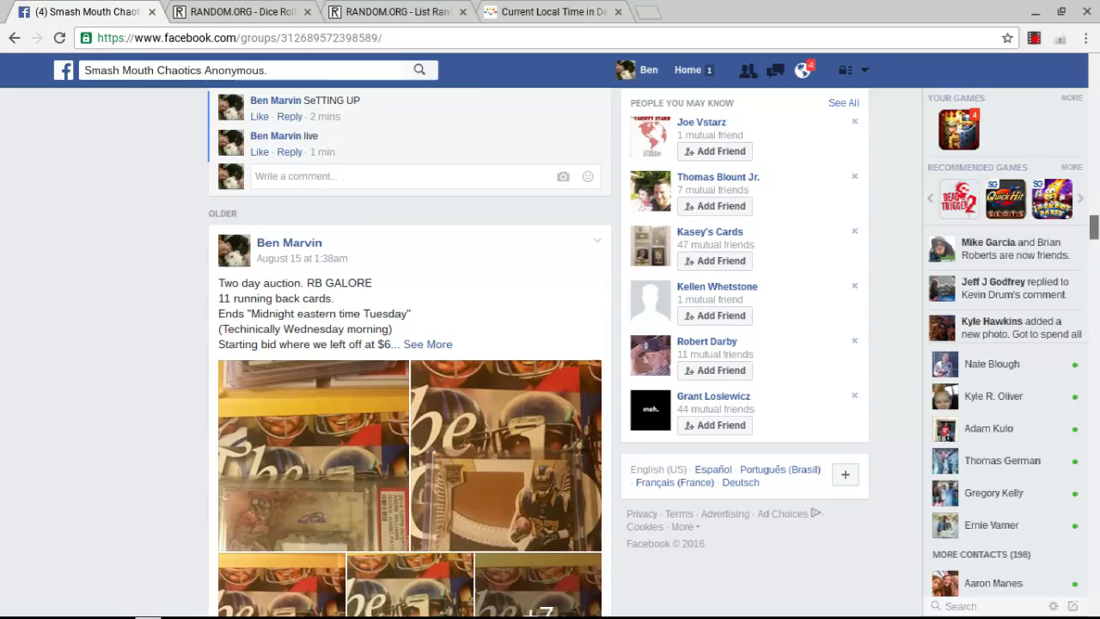
{"action": "scroll", "coordinate": [436, 376], "scroll_direction": "up", "scroll_amount": 3}
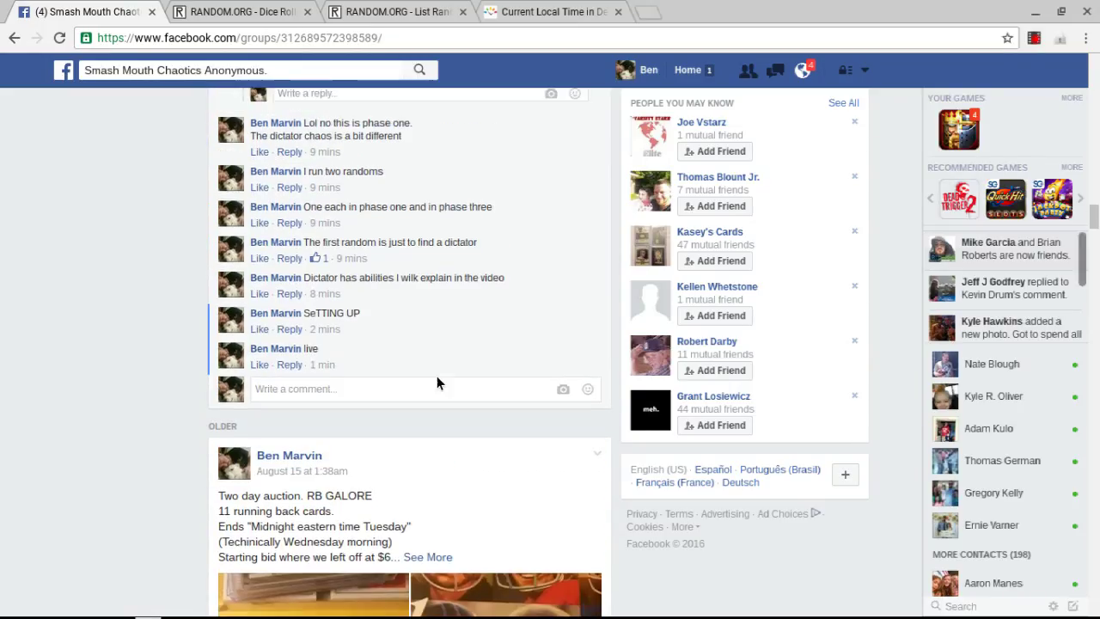
{"action": "left_click", "coordinate": [376, 388]}
{"action": "type", "text": "dom"}
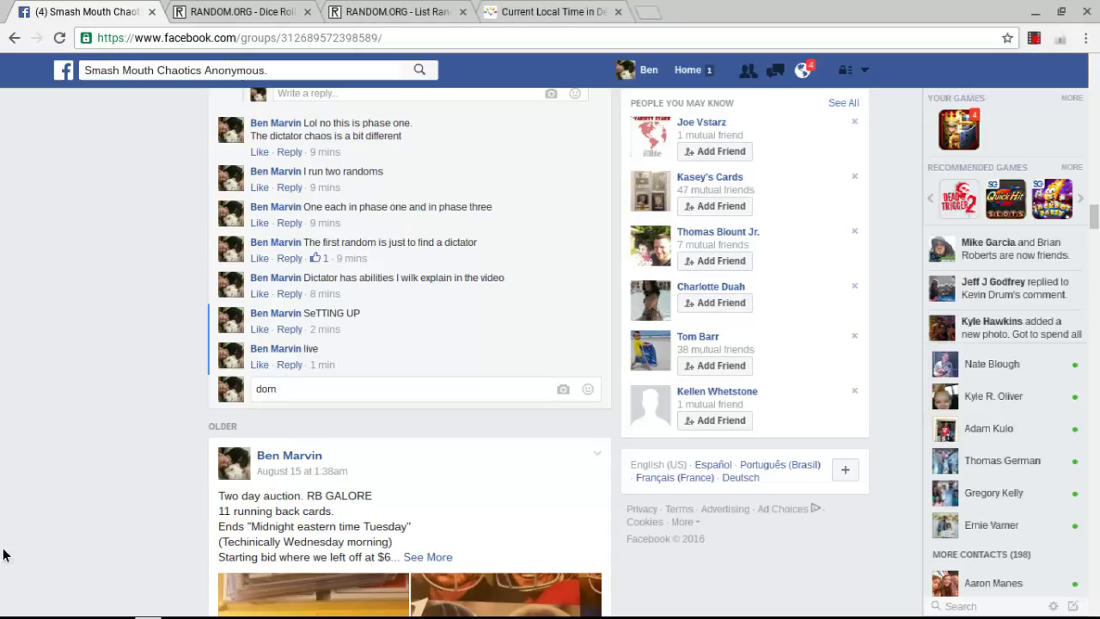
{"action": "key", "text": "BackSpace"}
{"action": "type", "text": "ne"}
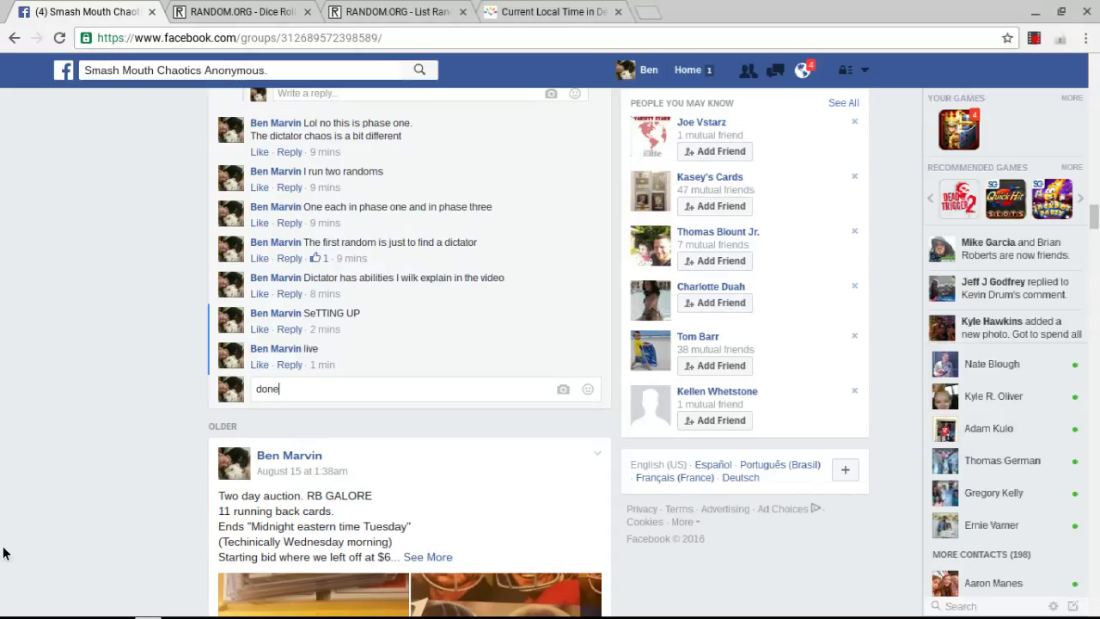
{"action": "key", "text": "Return"}
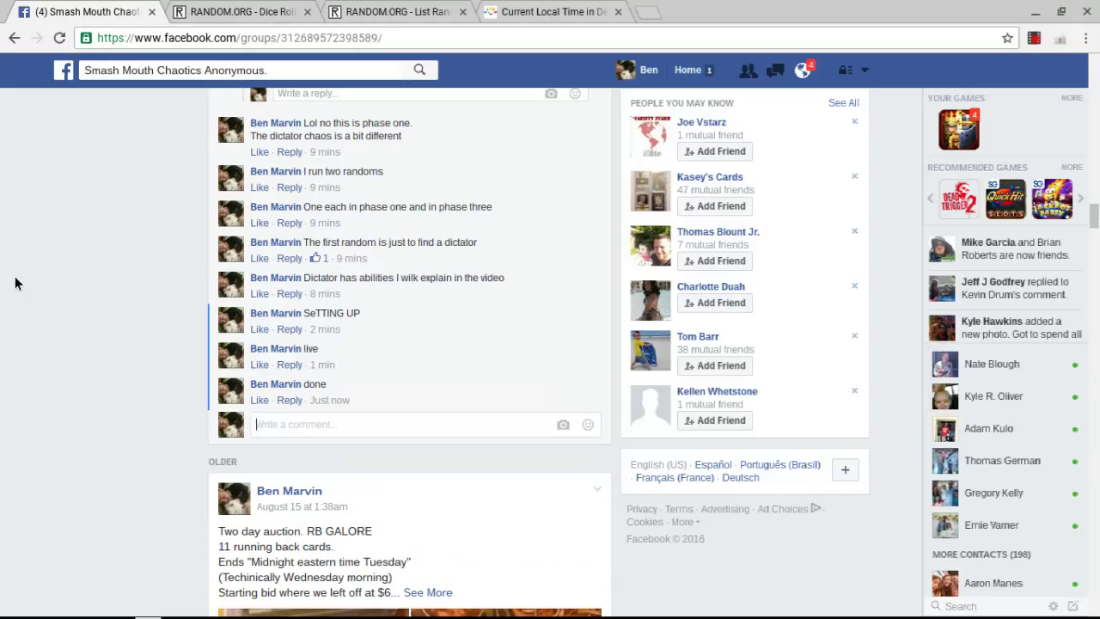